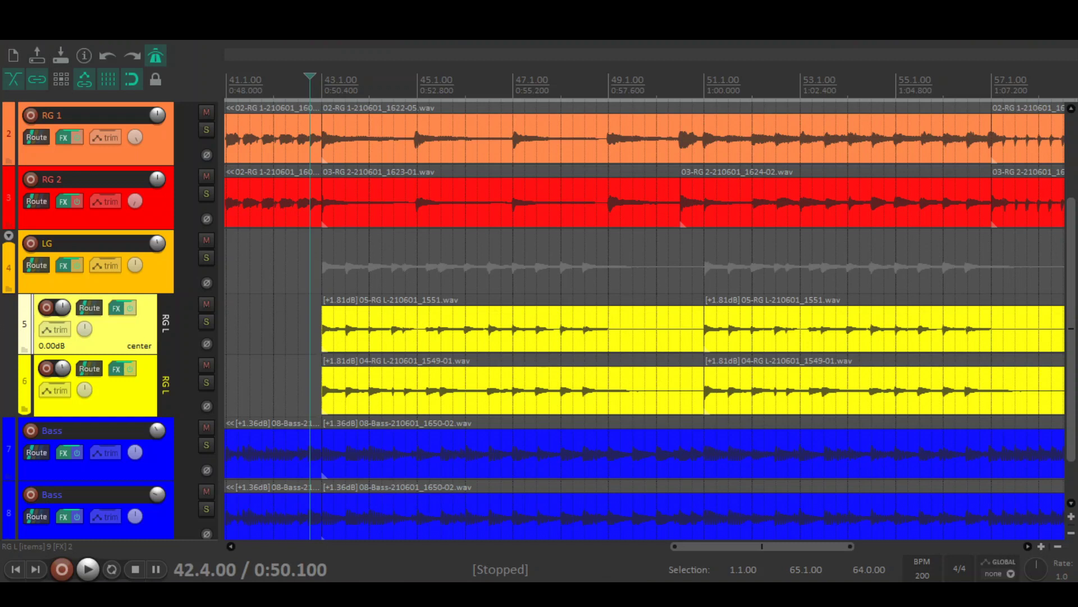
# Play the full mix from 42.4.00, stop it and bring the timeline back to the lead guitar entry around bar 43
pyautogui.press('space')
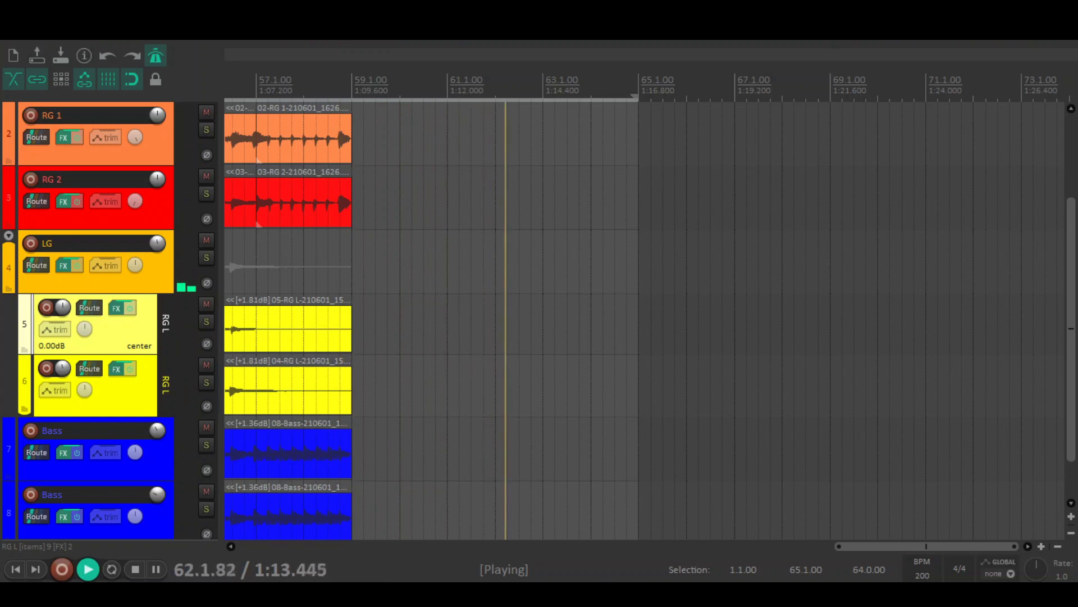
pyautogui.press('space')
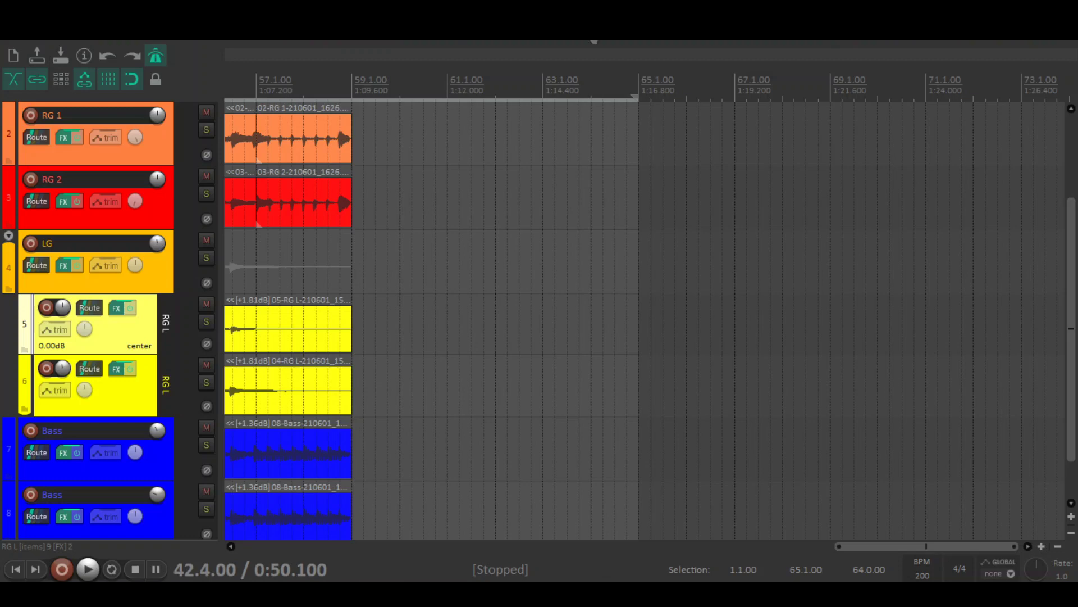
pyautogui.moveTo(926, 547); pyautogui.dragTo(739, 573)
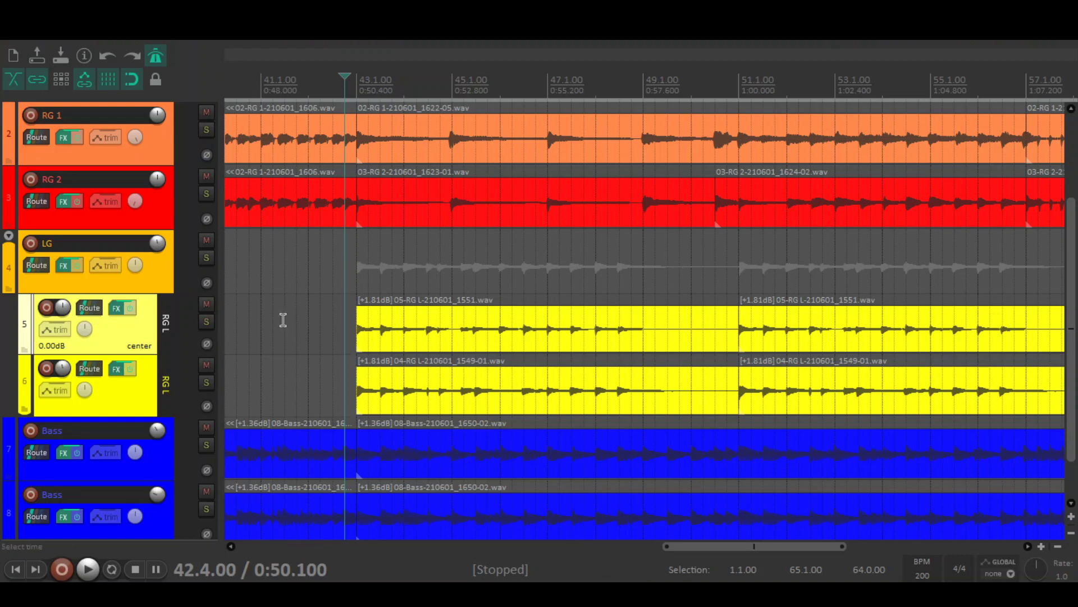
# Audition the mix with the second RG L track (track 6) muted, and unmute that track
pyautogui.click(207, 321)
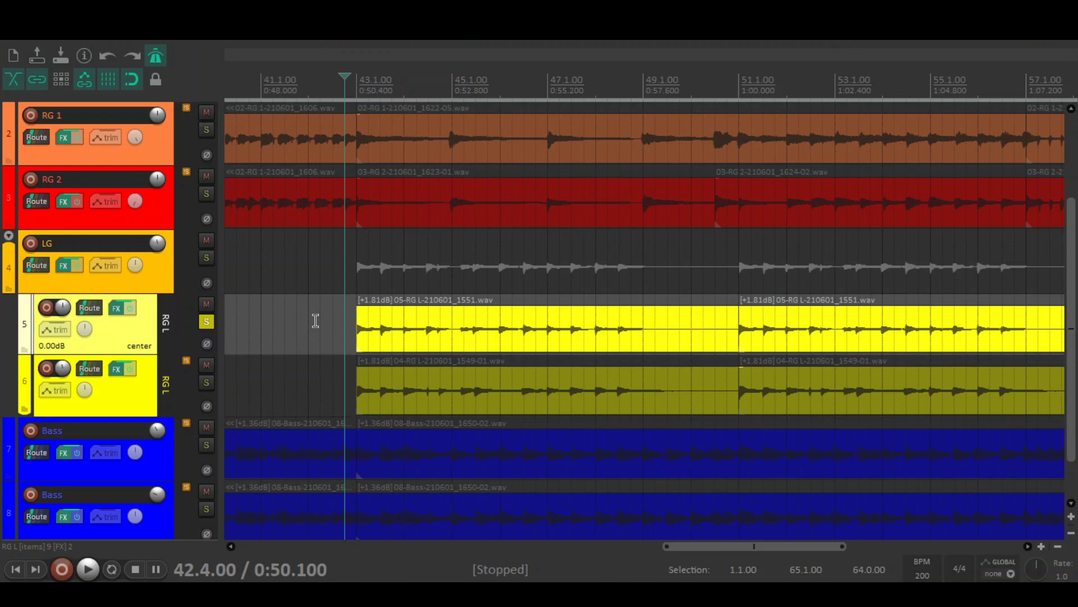
pyautogui.press('F6')
pyautogui.press('F5')
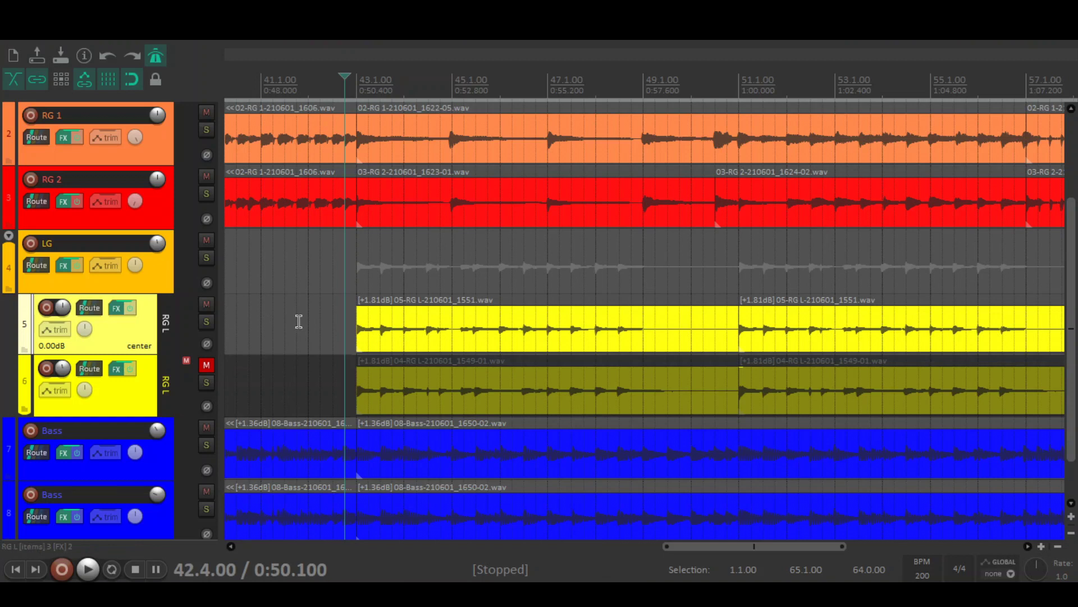
pyautogui.press('space')
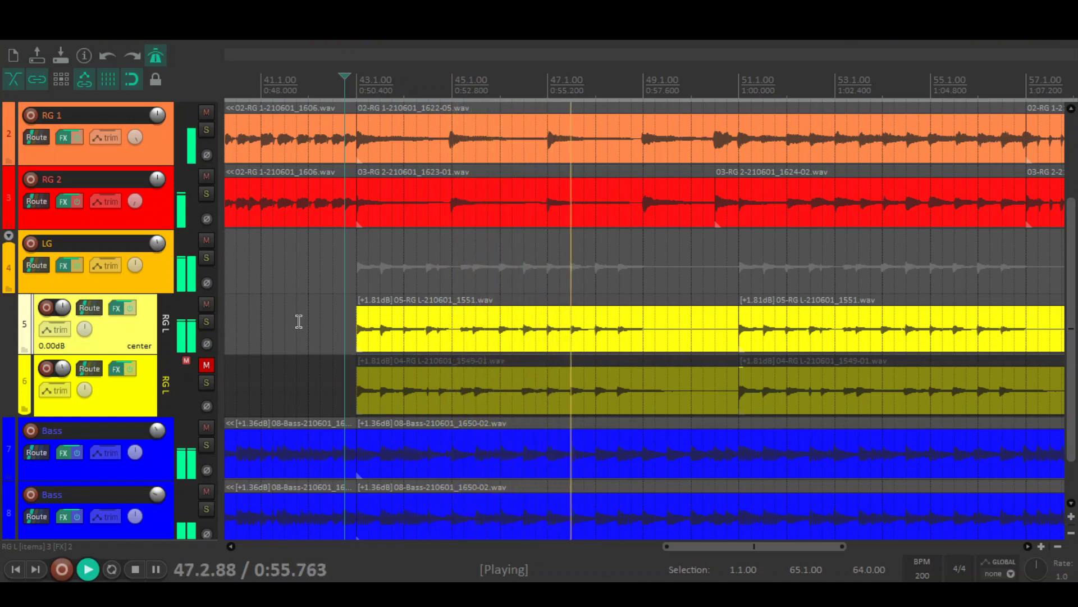
pyautogui.press('space')
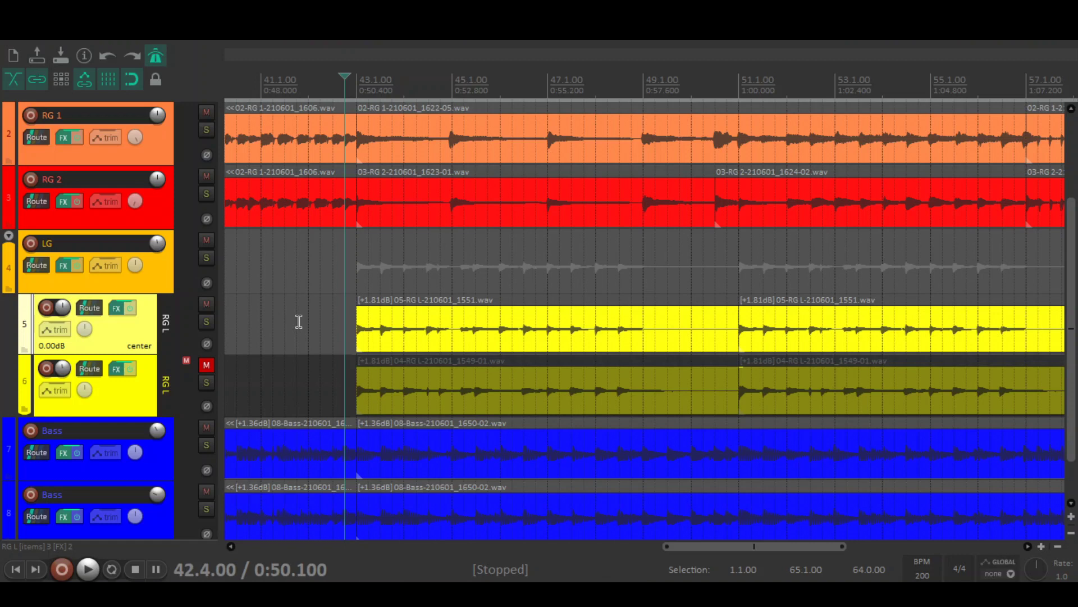
pyautogui.click(206, 366)
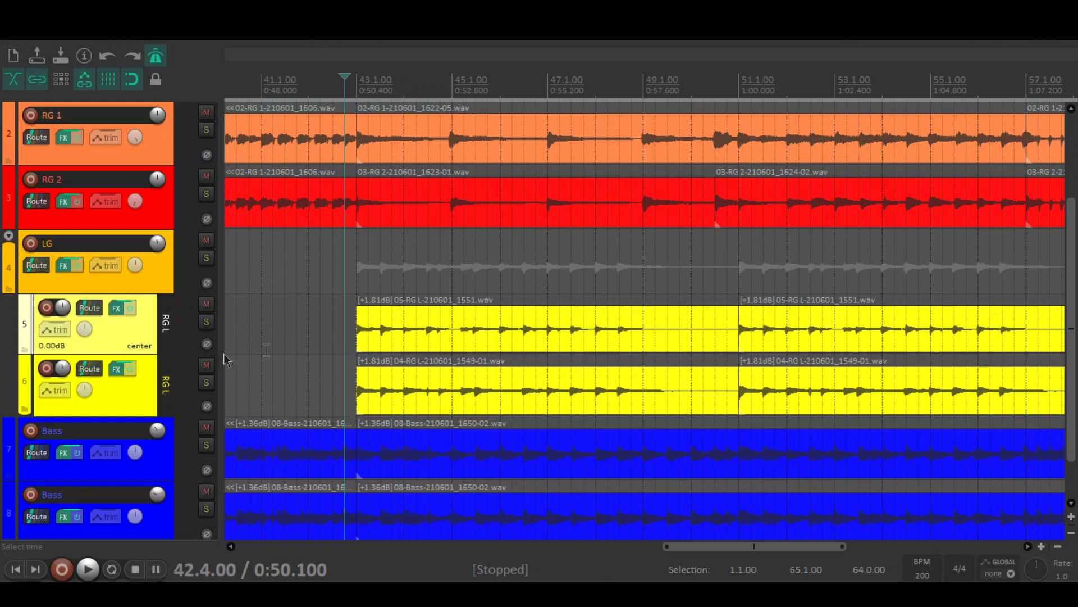
# Solo the second RG L track (track 6), play it briefly and clear its solo
pyautogui.click(206, 383)
pyautogui.press('space')
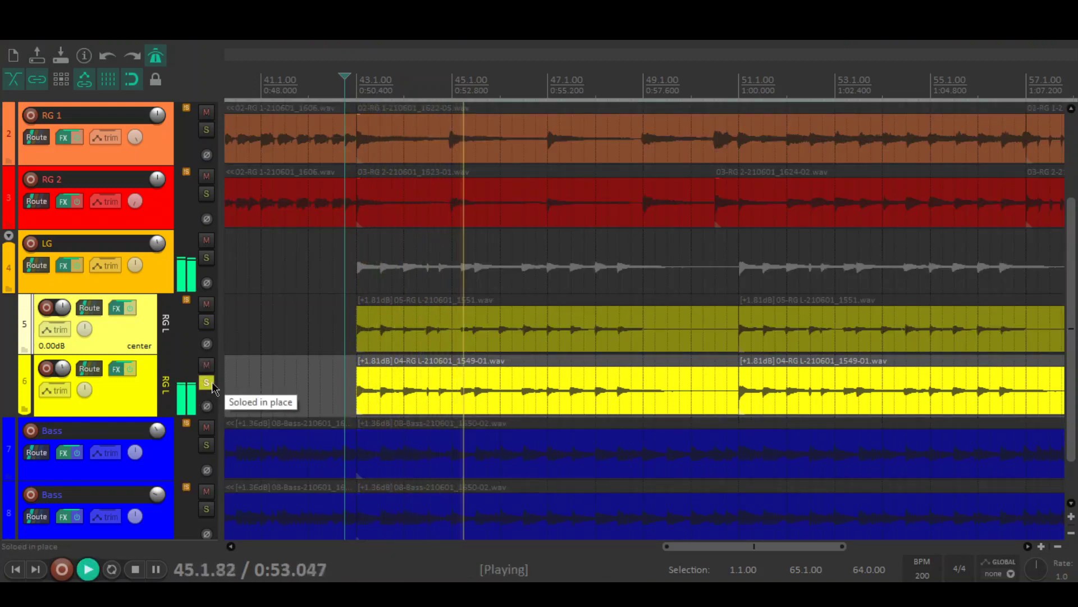
pyautogui.press('space')
pyautogui.click(207, 382)
# Solo the first RG L track (track 5) and play it briefly for comparison
pyautogui.click(206, 321)
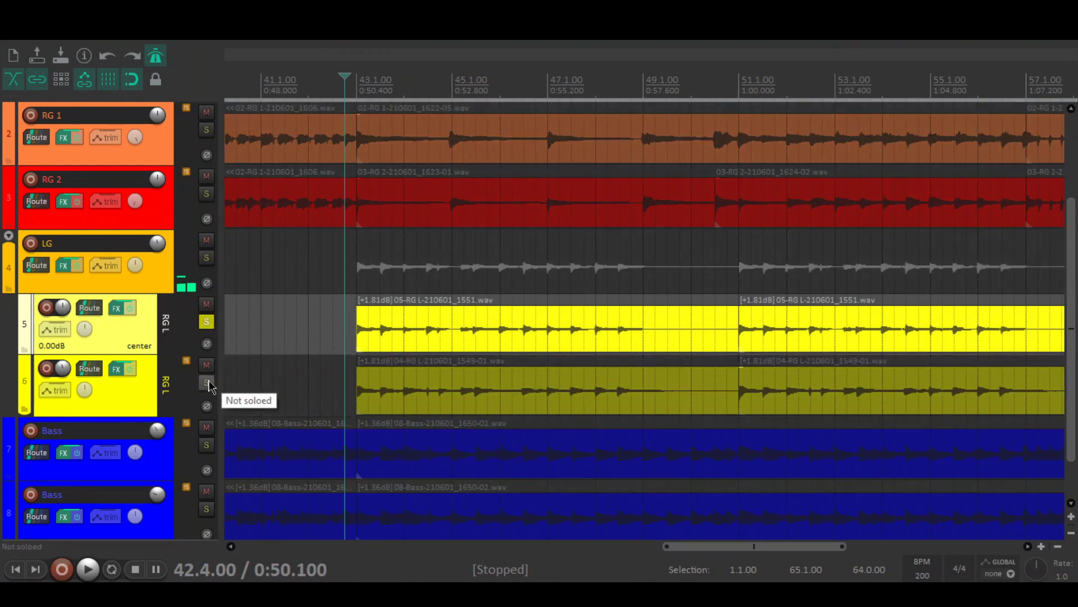
pyautogui.press('space')
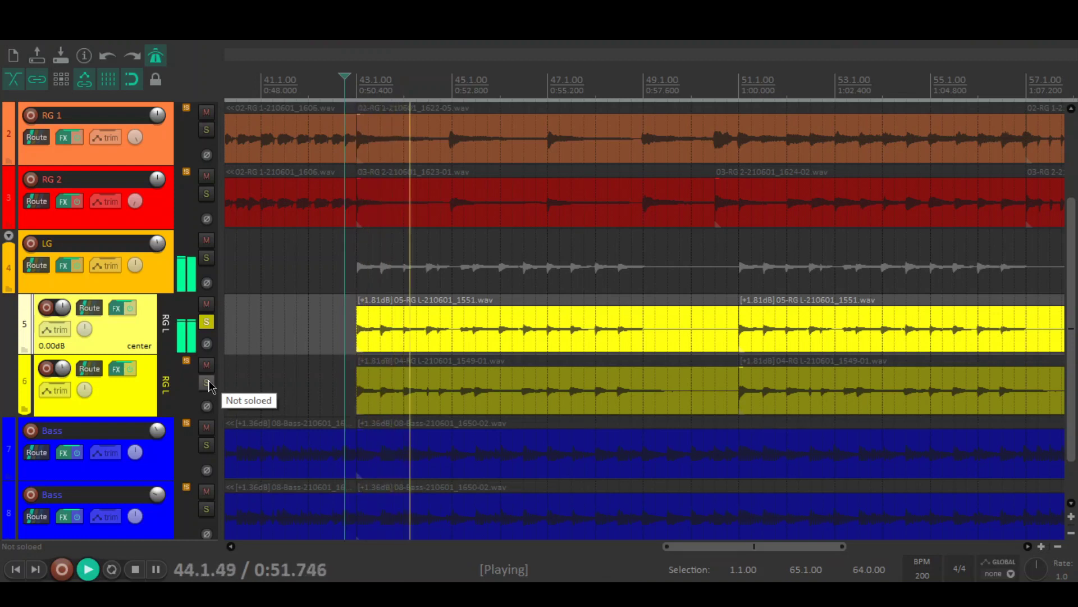
pyautogui.press('space')
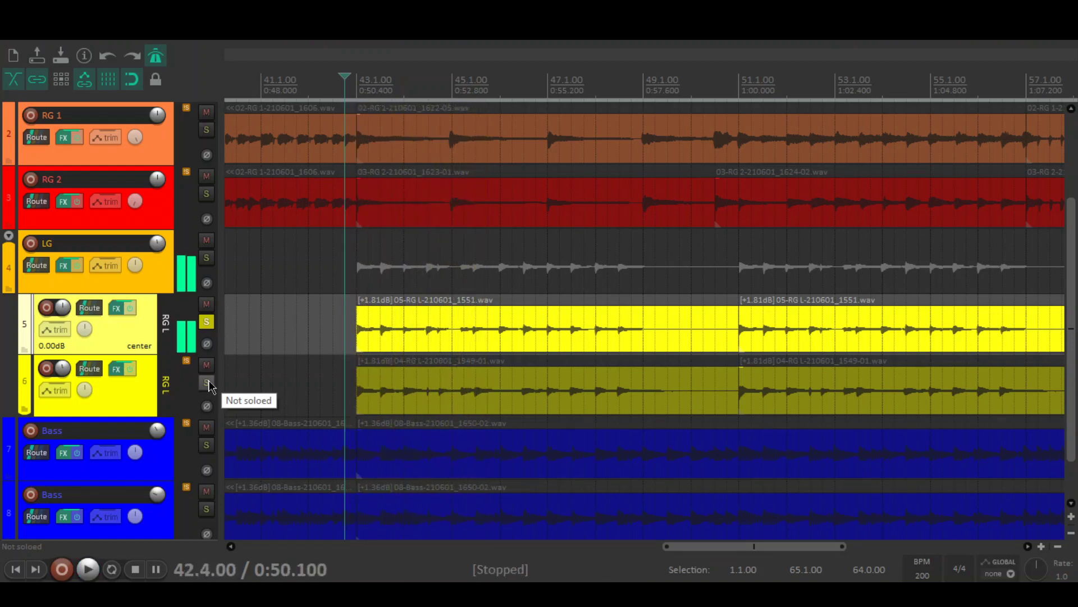
# Audition both RG L tracks soloed together, and clear all solos
pyautogui.click(207, 384)
pyautogui.press('space')
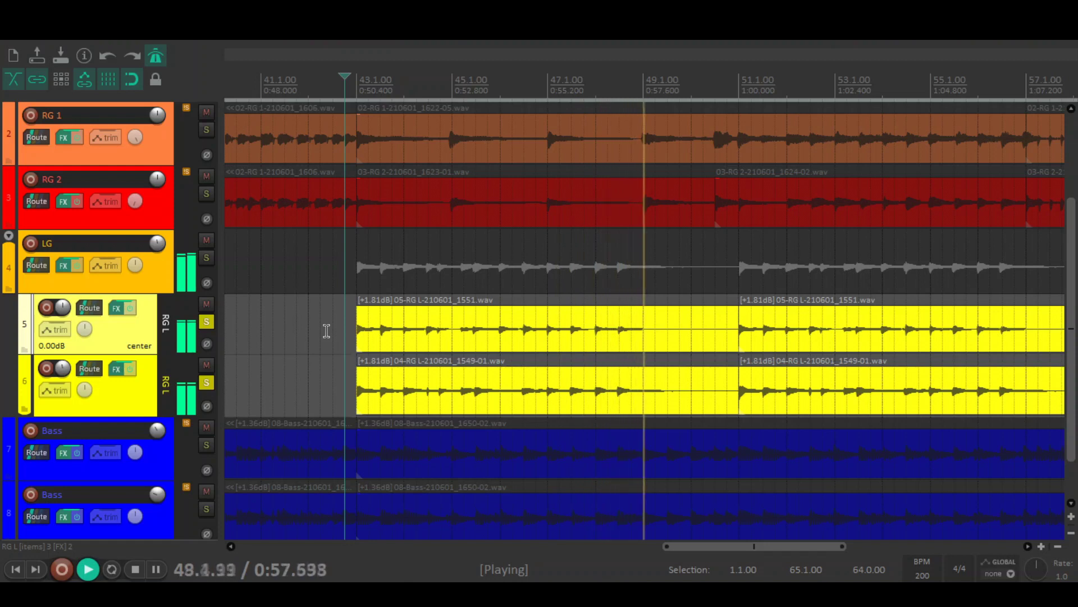
pyautogui.press('space')
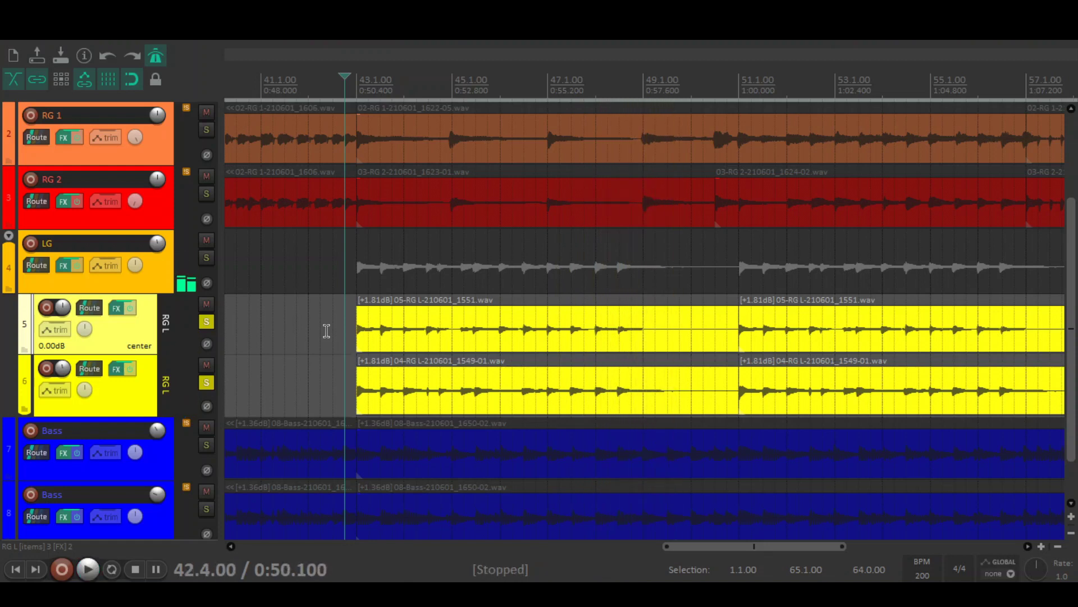
pyautogui.hotkey('ctrl', 'alt', 'F10')
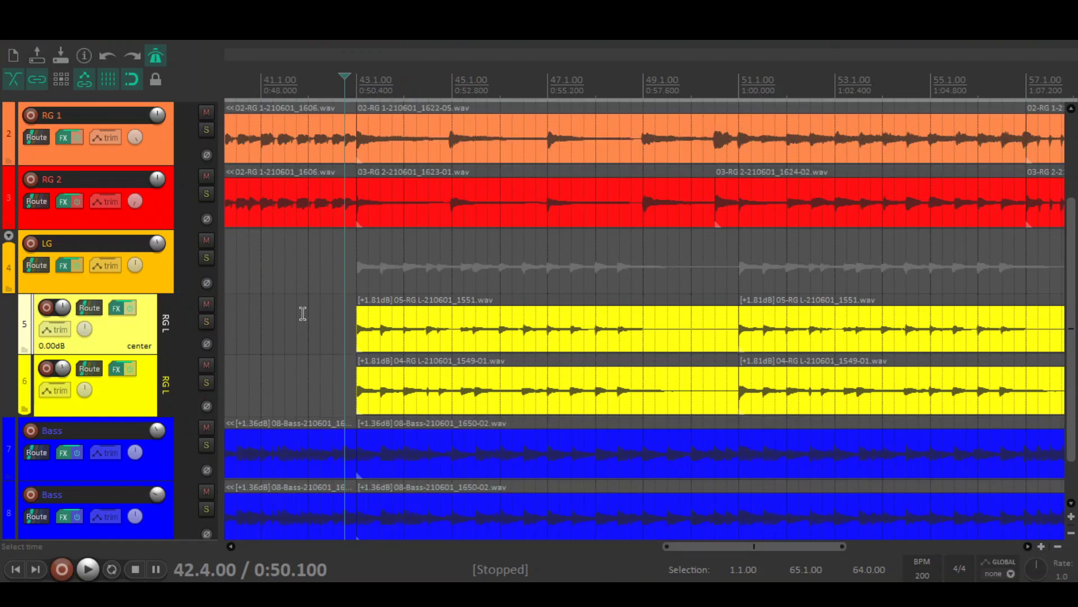
# Examine the Amped Stevie T plugin on track 5, including its amp settings, cabinet options and pedalboard
pyautogui.click(119, 309)
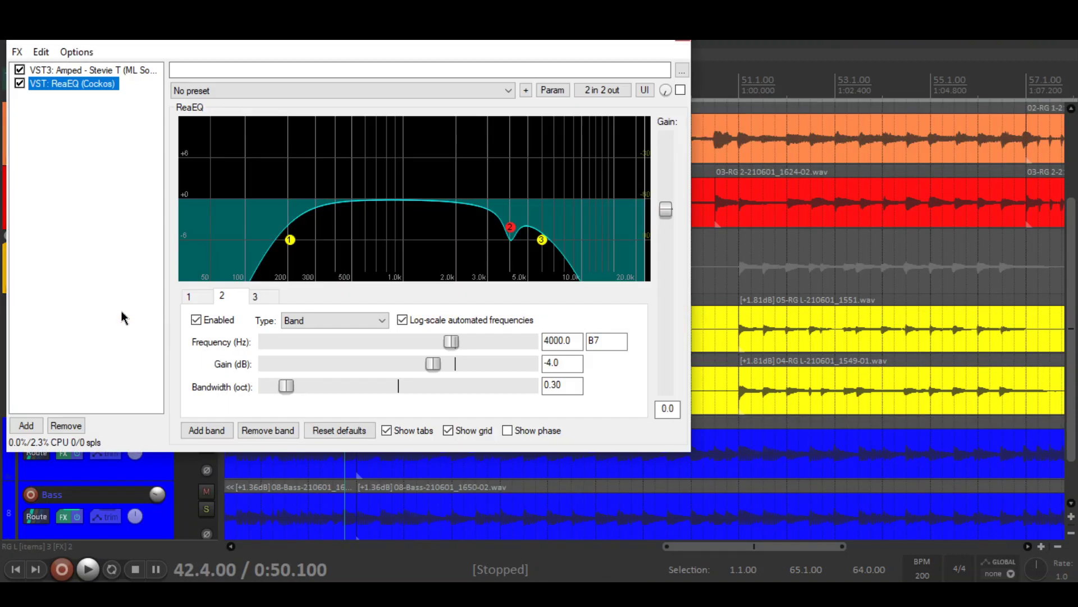
pyautogui.click(109, 210)
pyautogui.click(119, 70)
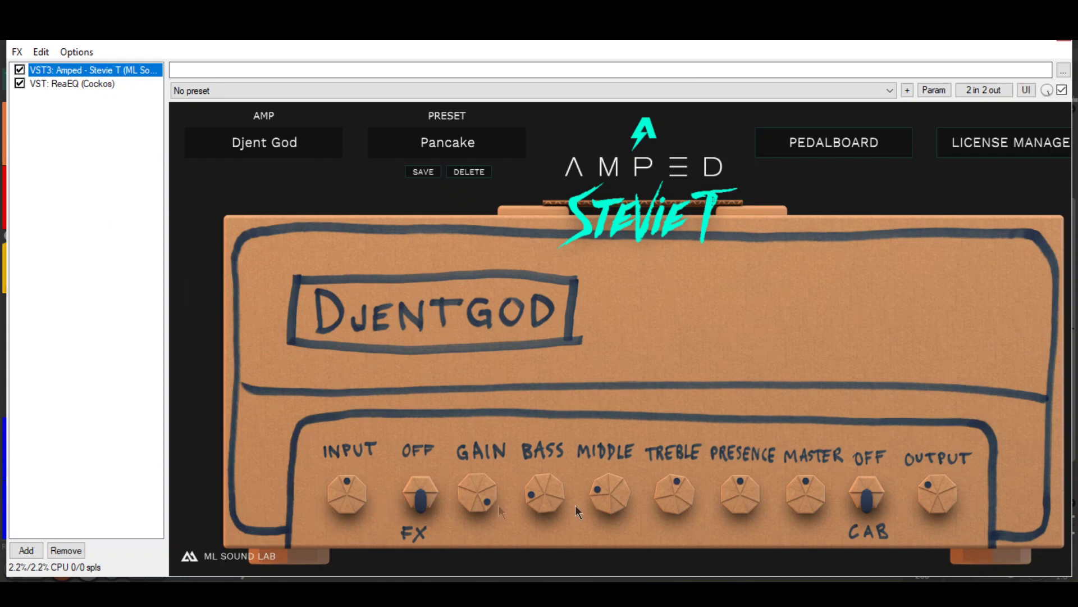
pyautogui.click(868, 492)
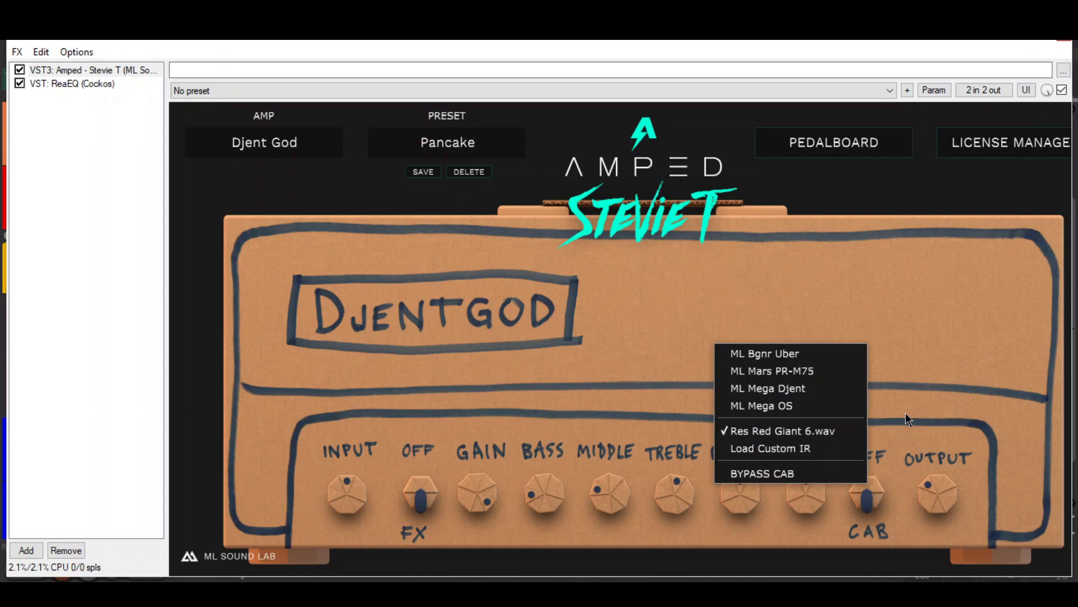
pyautogui.click(909, 368)
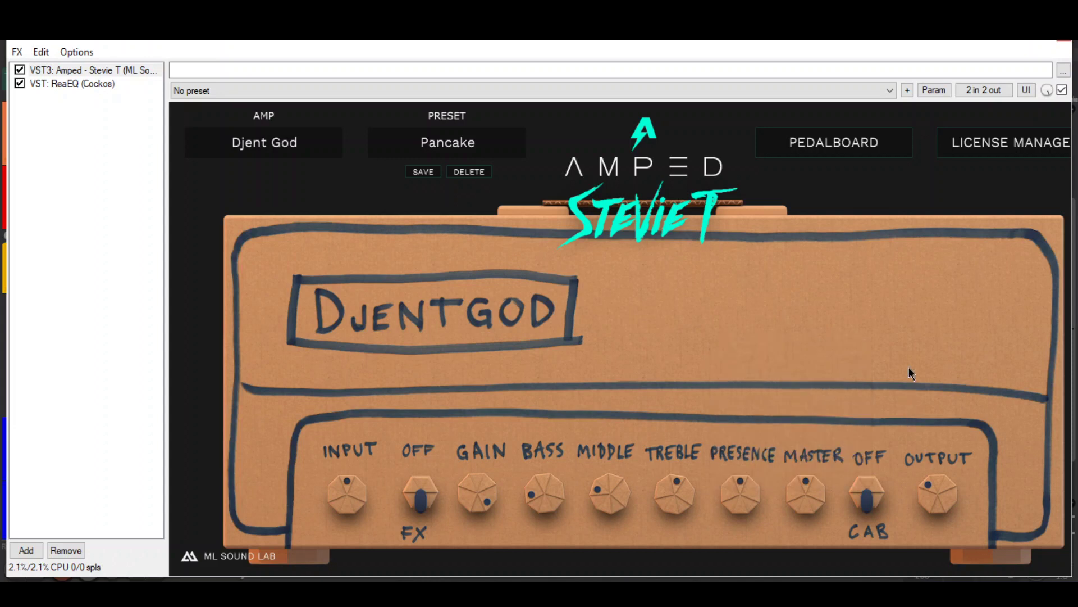
pyautogui.click(818, 150)
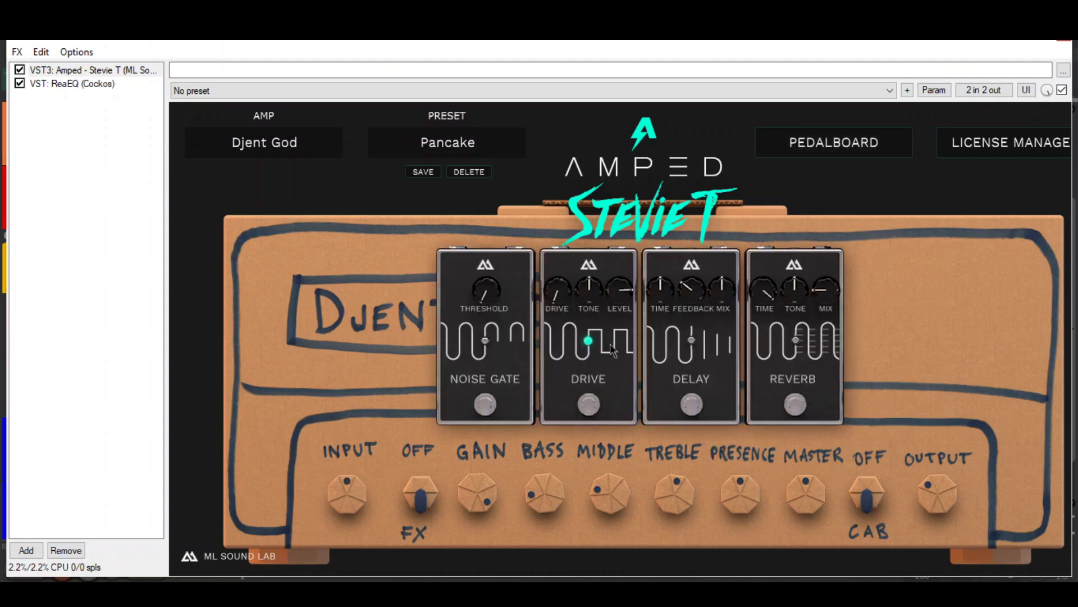
pyautogui.click(870, 151)
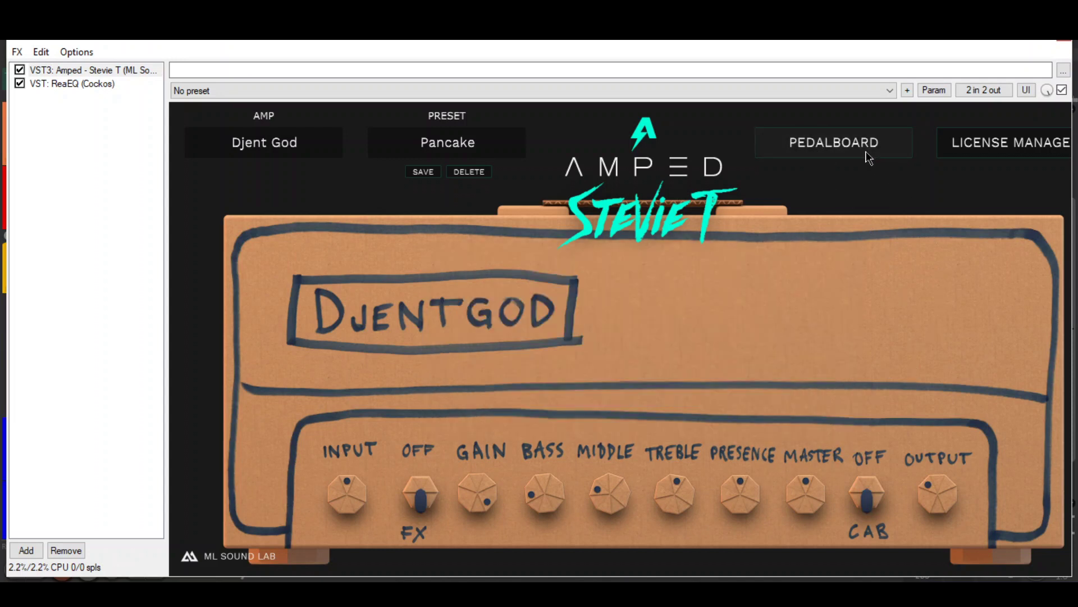
# Examine the three ReaEQ bands on the RG L track, and recheck the Amped Stevie T cabinet options and pedalboard
pyautogui.click(72, 83)
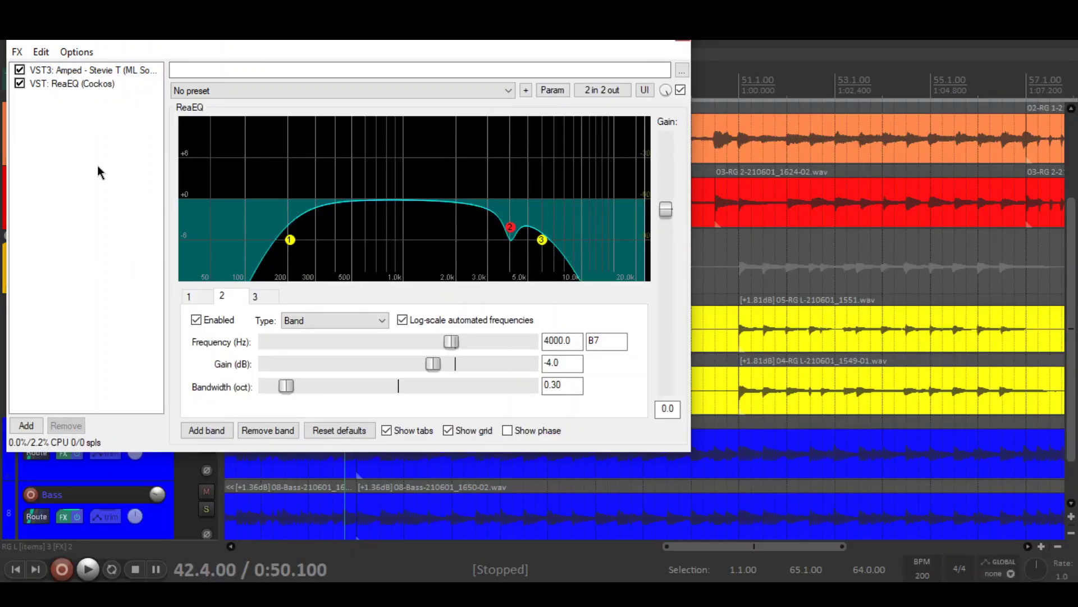
pyautogui.moveTo(291, 247)
pyautogui.moveTo(542, 245)
pyautogui.moveTo(510, 230)
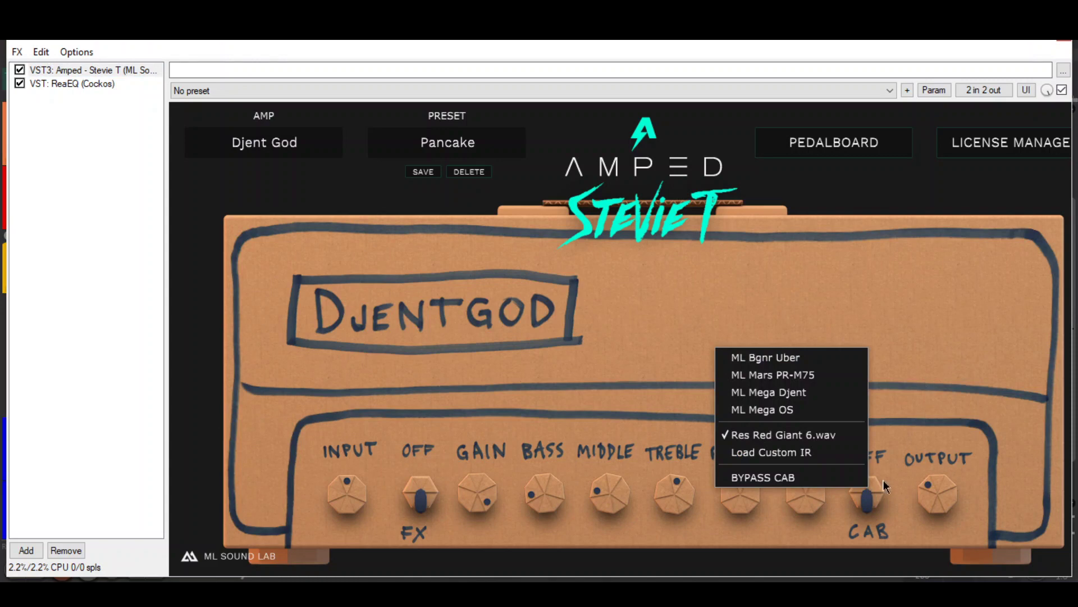
pyautogui.click(883, 206)
pyautogui.click(836, 147)
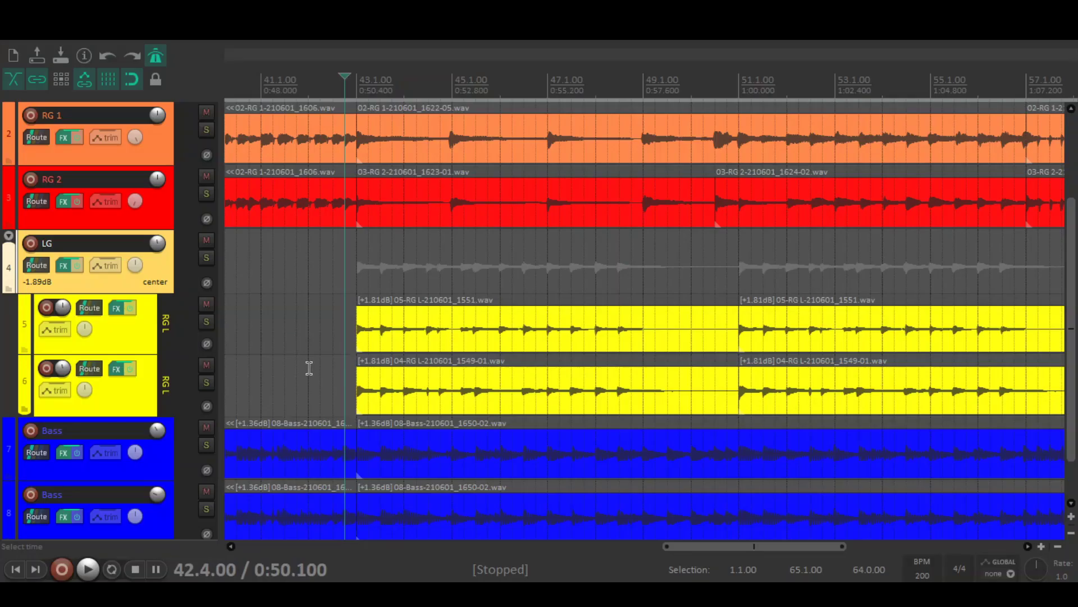
# Turn off the LG track's folder status, and make it the parent folder of the two RG L tracks again
pyautogui.click(162, 271)
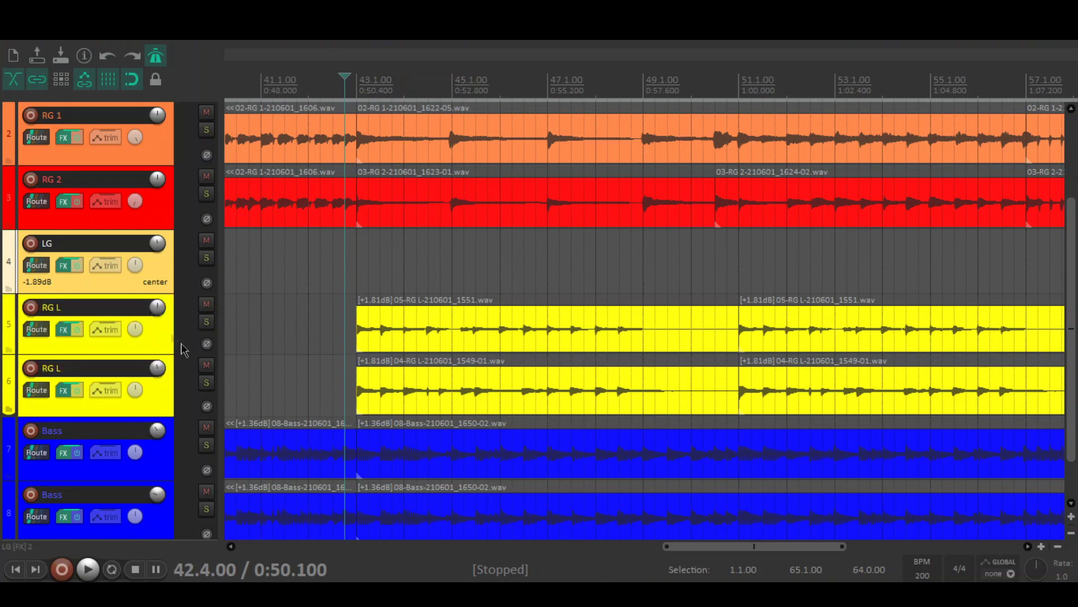
pyautogui.click(9, 290)
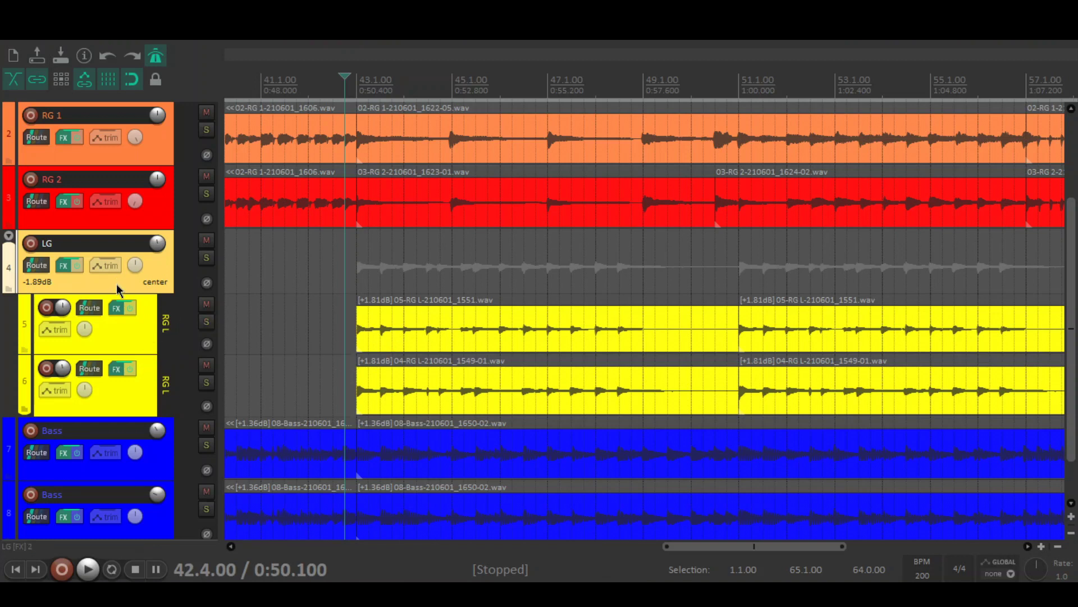
# Examine the effects on the LG folder track: the ValhallaSupermassive settings and the ReaEQ band
pyautogui.click(61, 266)
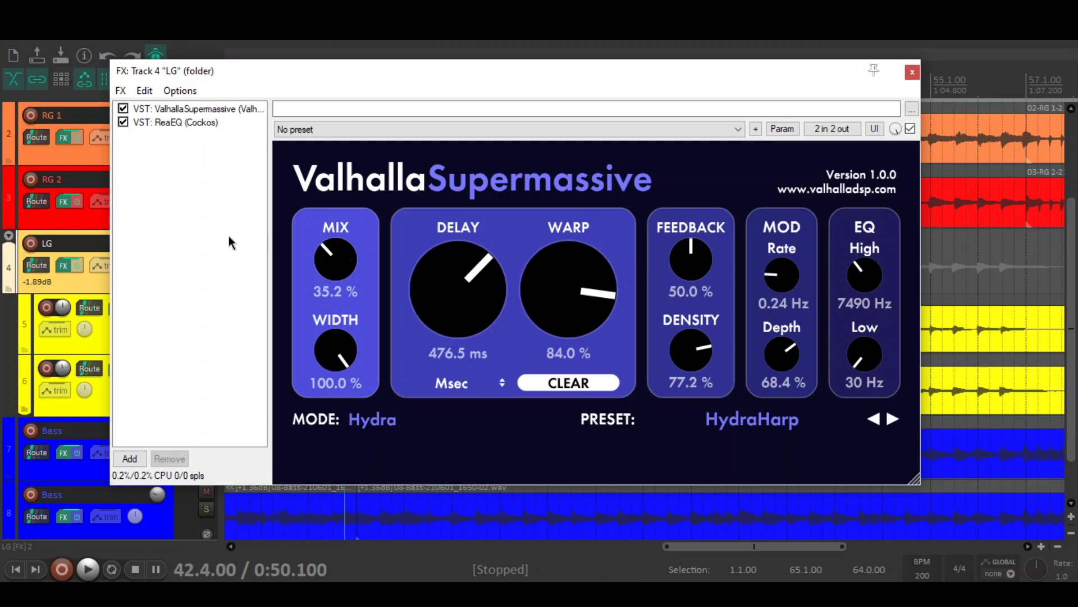
pyautogui.click(218, 181)
pyautogui.click(180, 121)
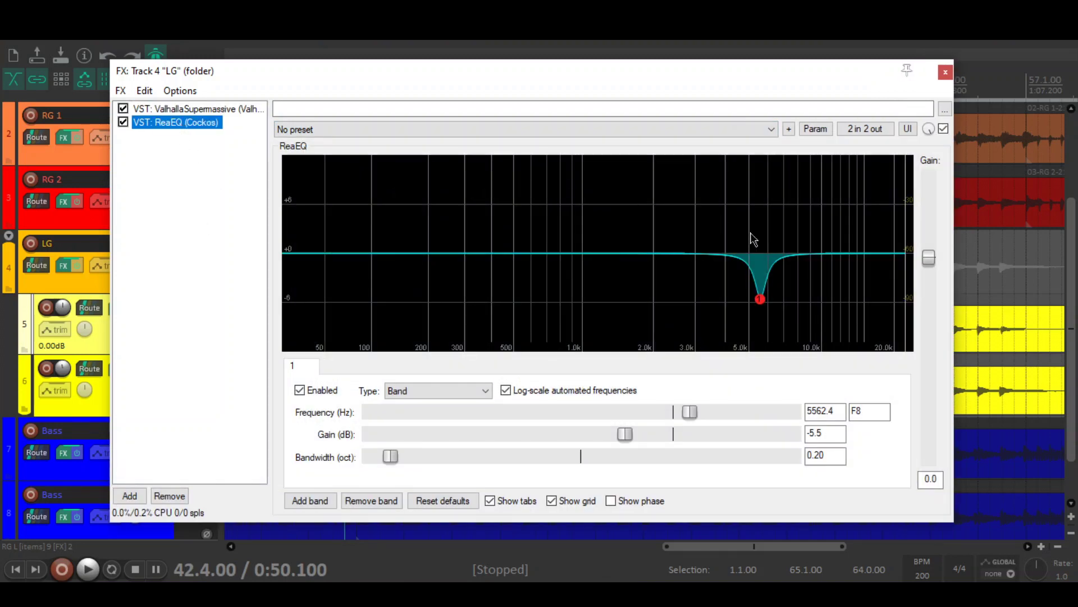
pyautogui.moveTo(762, 299)
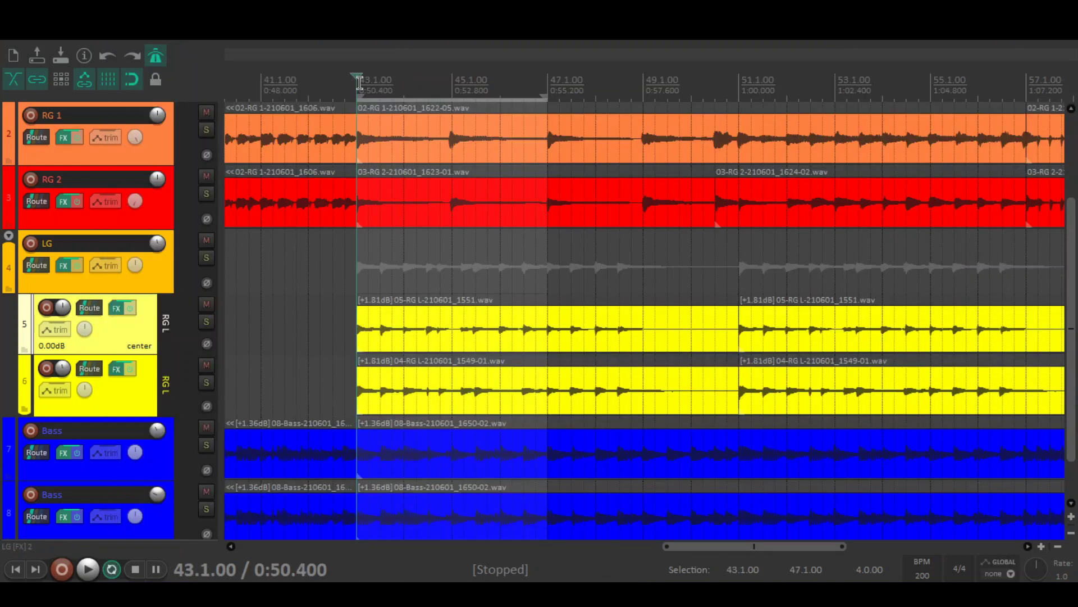
# Compare the LG folder's sound with ReaEQ bypassed and enabled while looping 43.1.00 to 47.1.00, leaving ReaEQ enabled
pyautogui.click(63, 265)
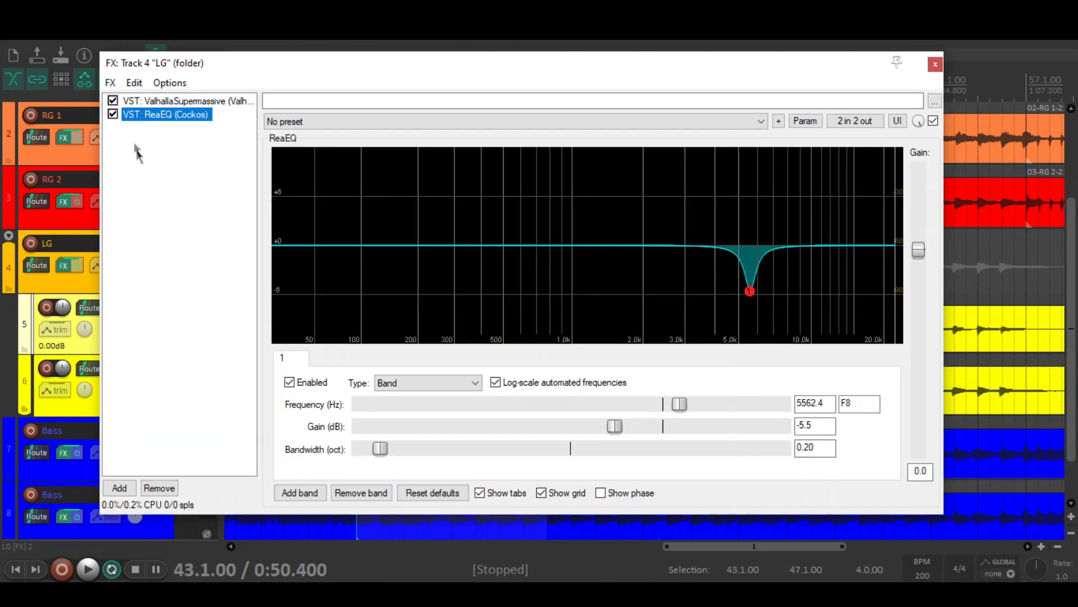
pyautogui.click(112, 115)
pyautogui.press('space')
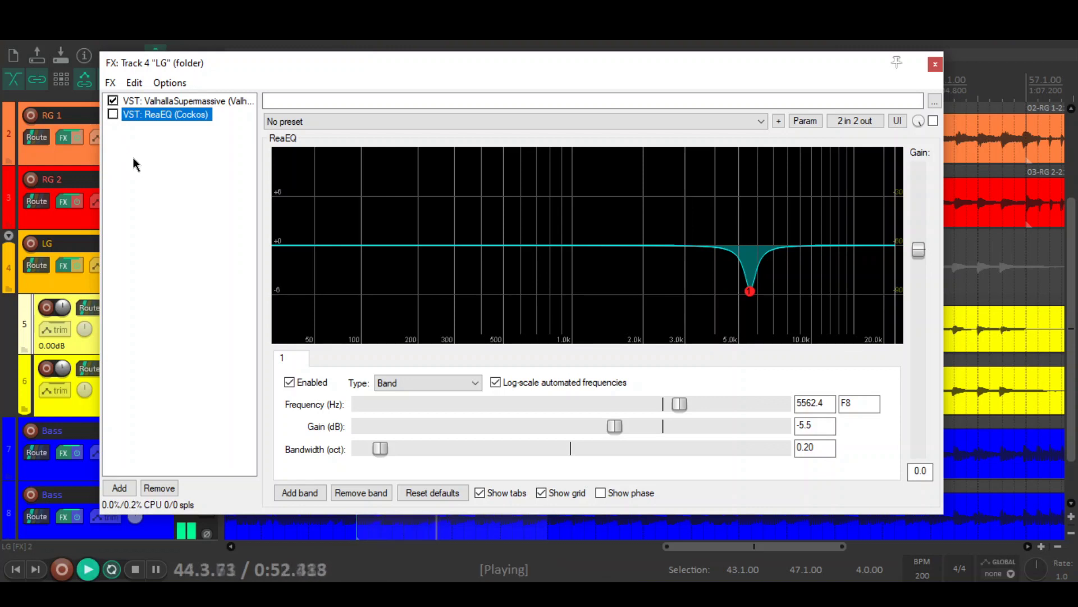
pyautogui.click(112, 114)
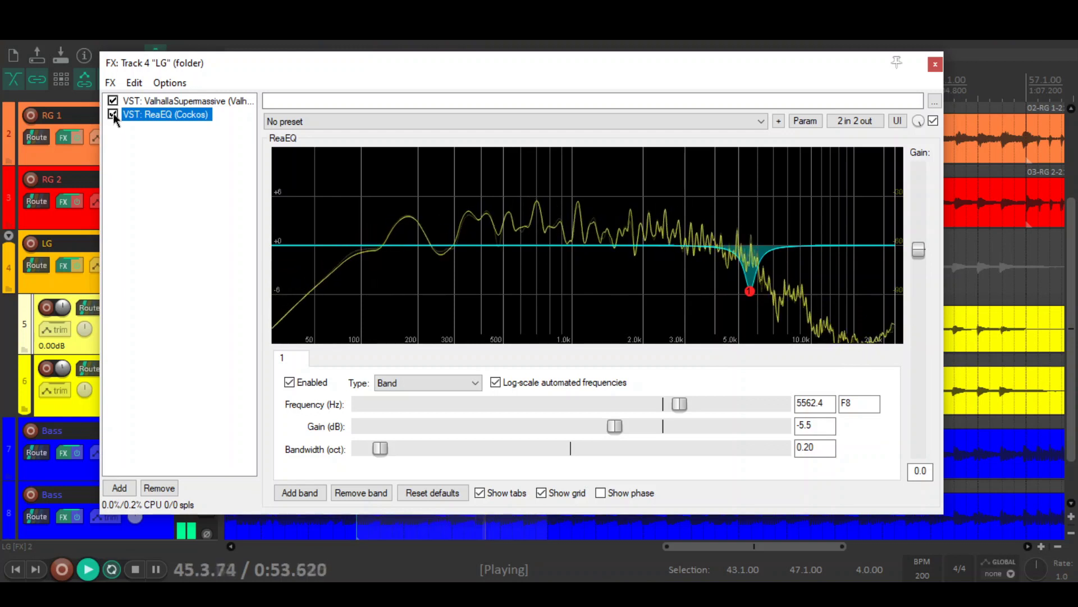
pyautogui.click(113, 115)
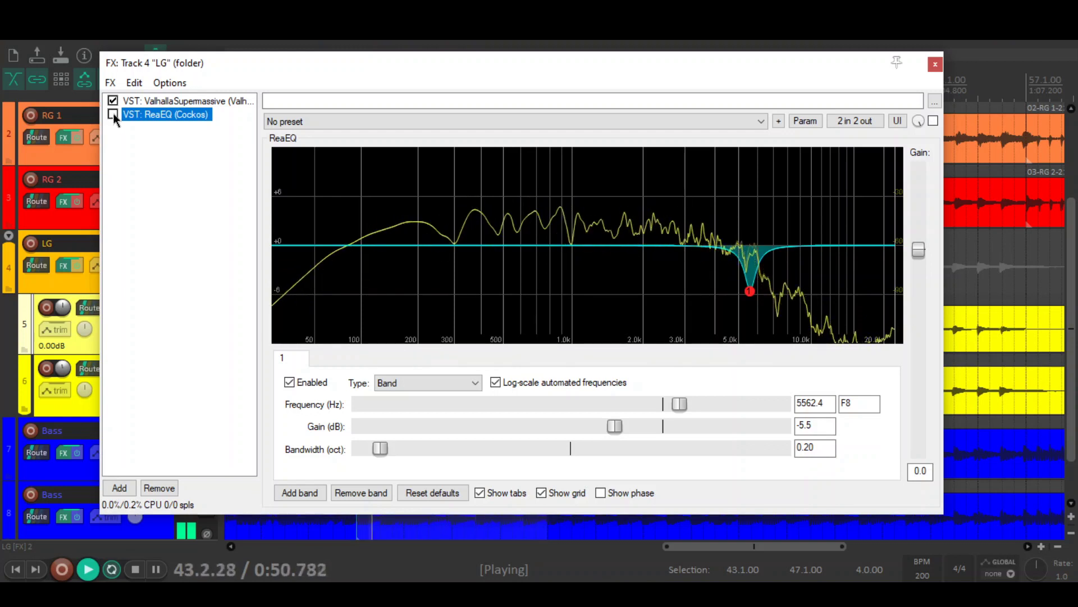
pyautogui.click(113, 114)
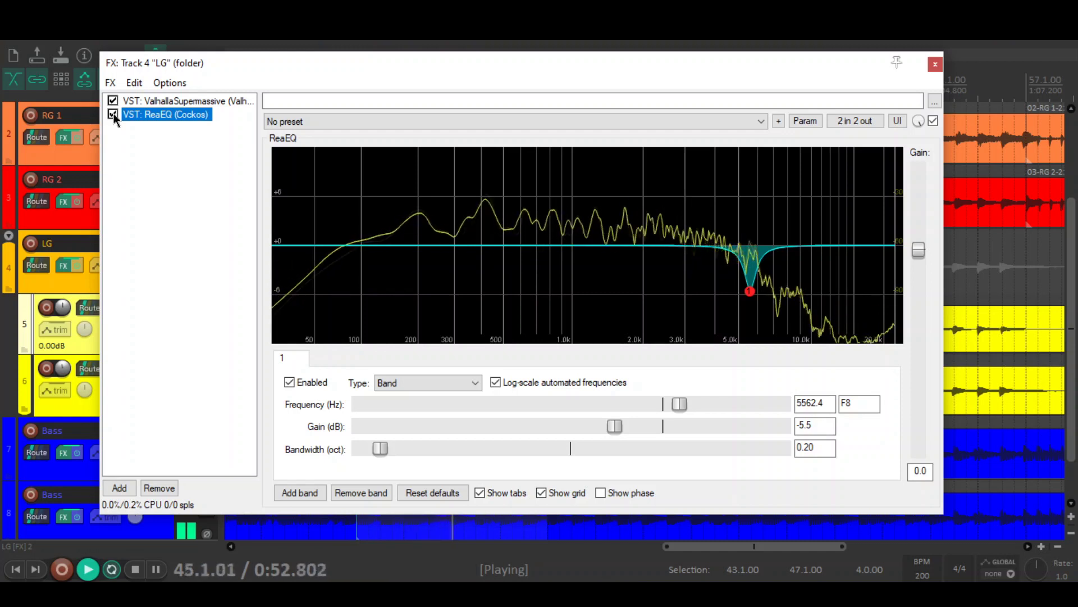
pyautogui.press('space')
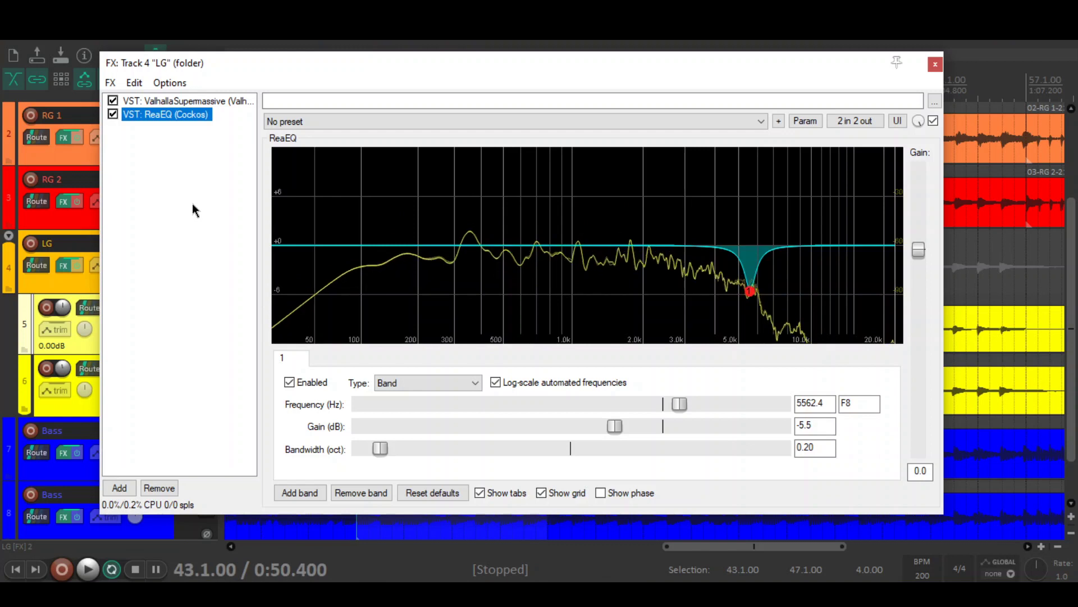
# Review the LG folder's ReaEQ band and ValhallaSupermassive settings once more, ending on ReaEQ
pyautogui.click(192, 204)
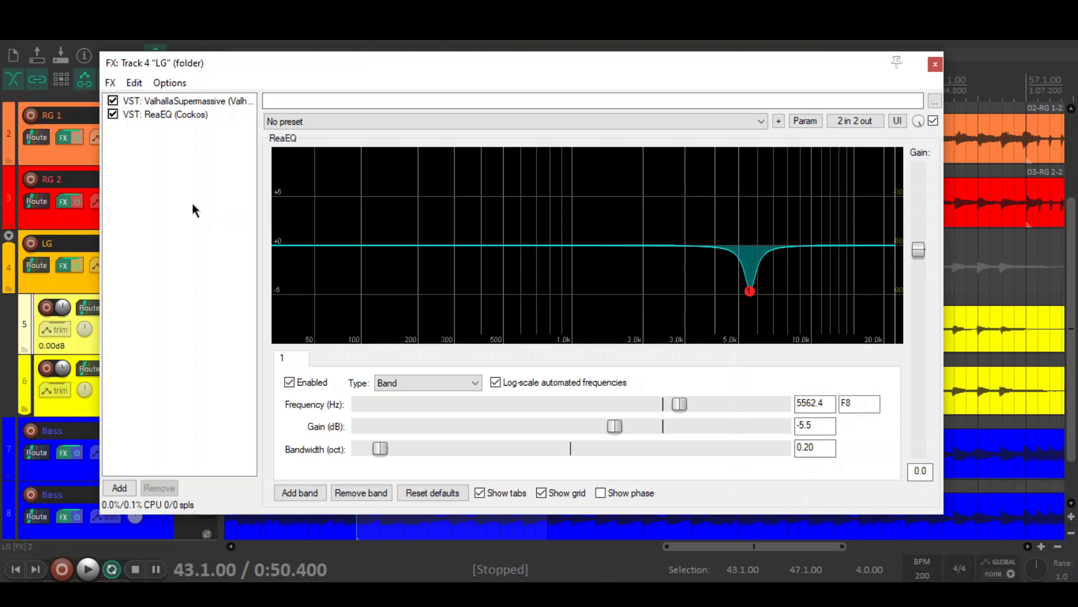
pyautogui.moveTo(750, 294)
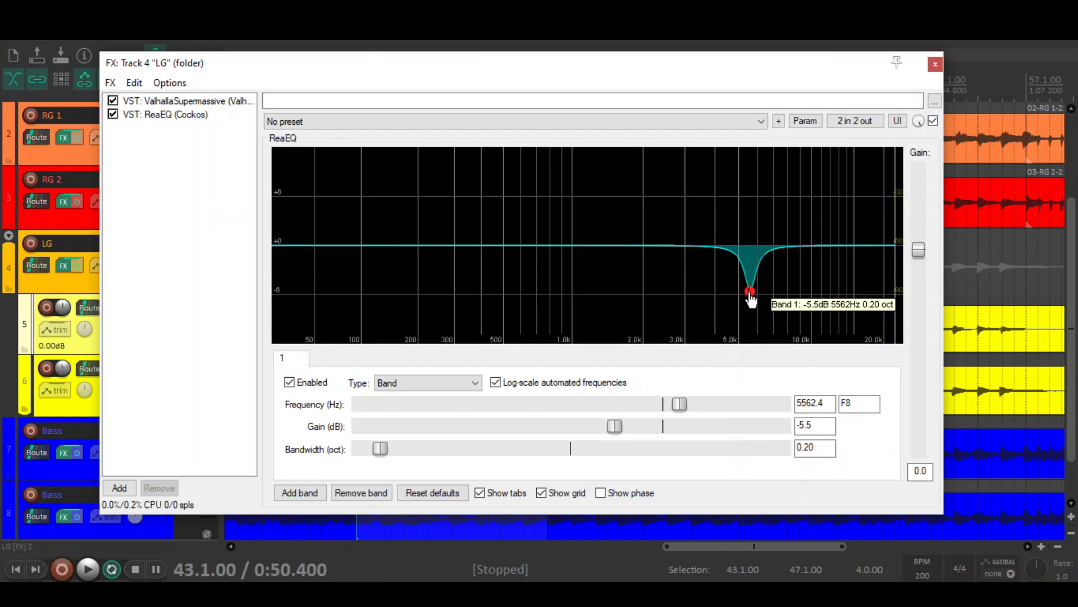
pyautogui.click(186, 100)
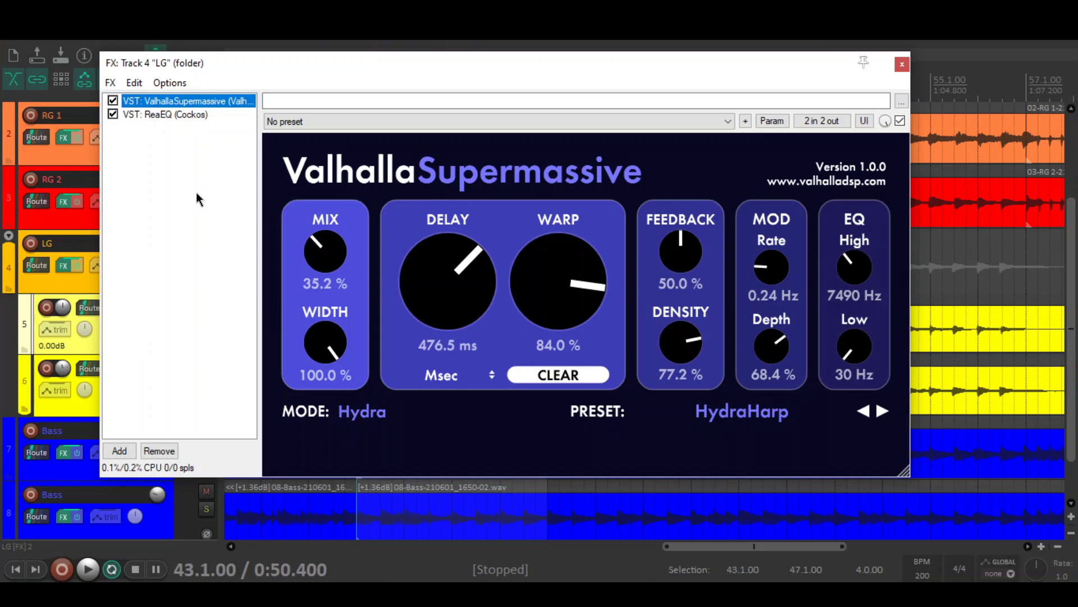
pyautogui.click(190, 111)
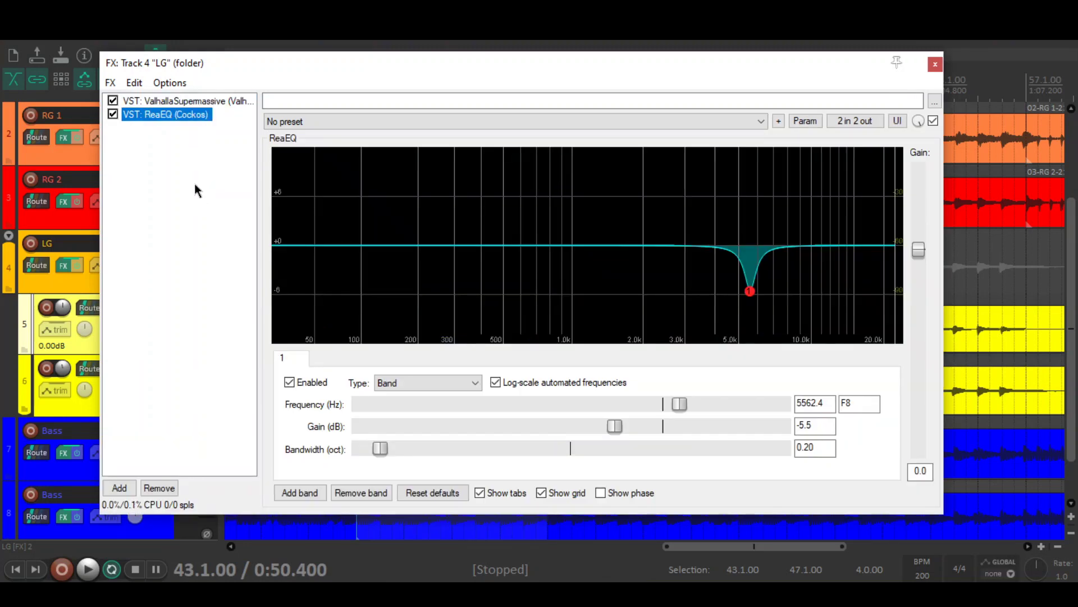